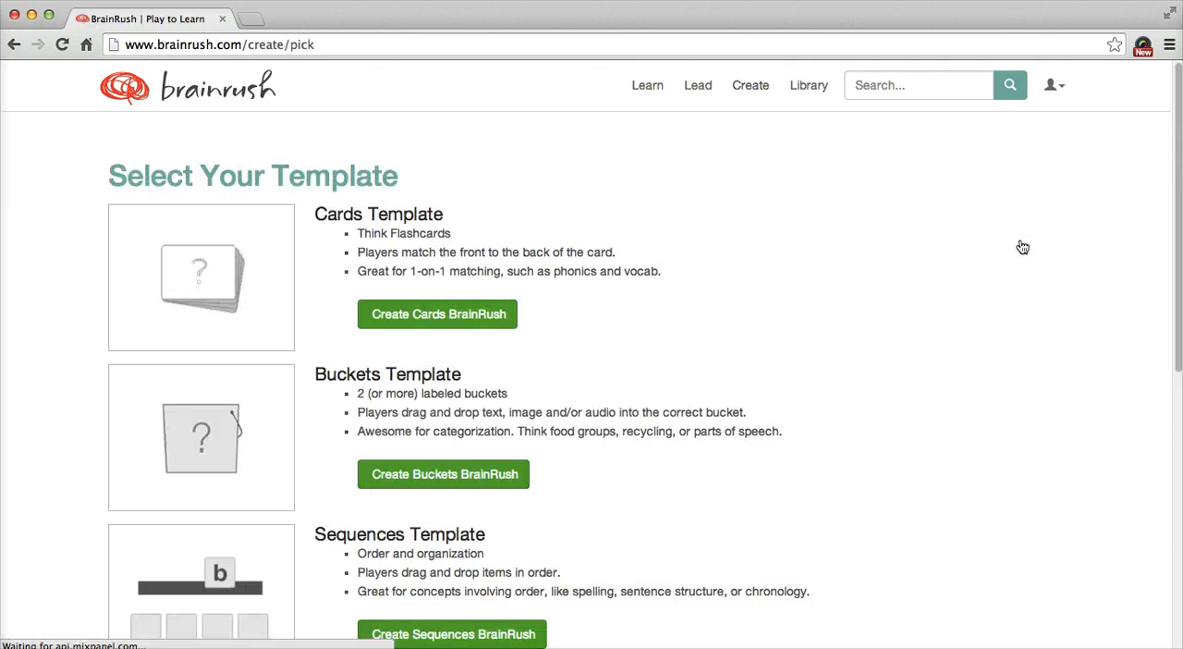
Create a new BrainRush from the Sequences template with the title "Spelling Sight Words - Nouns"
scroll(773, 330, down, 2)
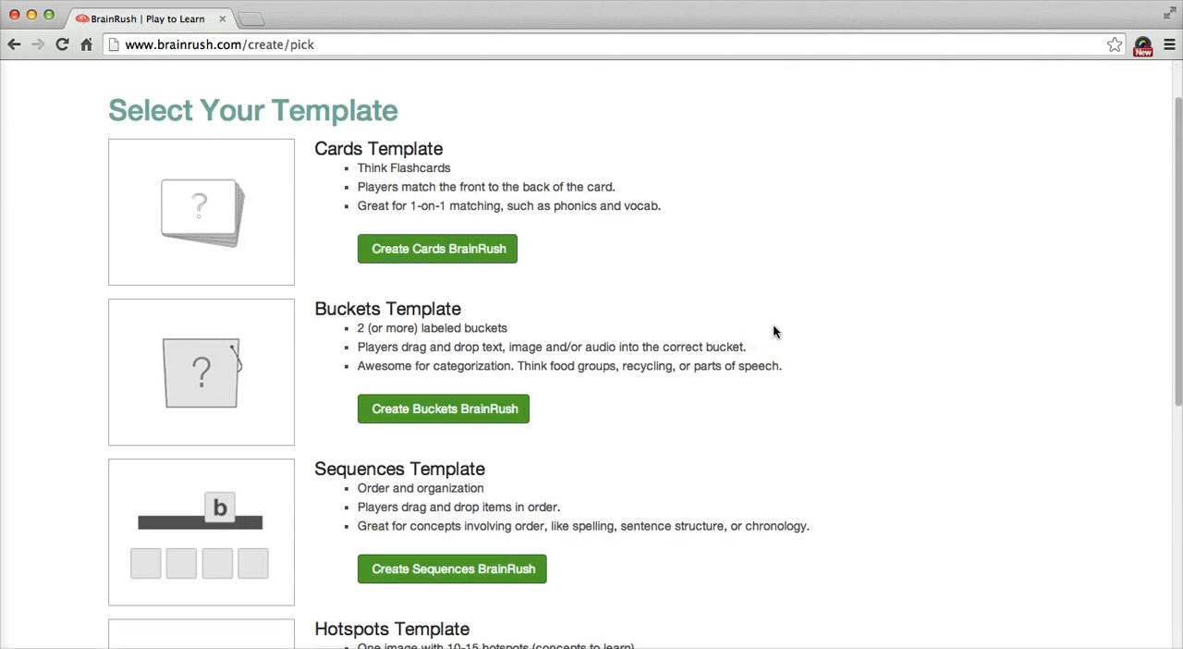
click(523, 571)
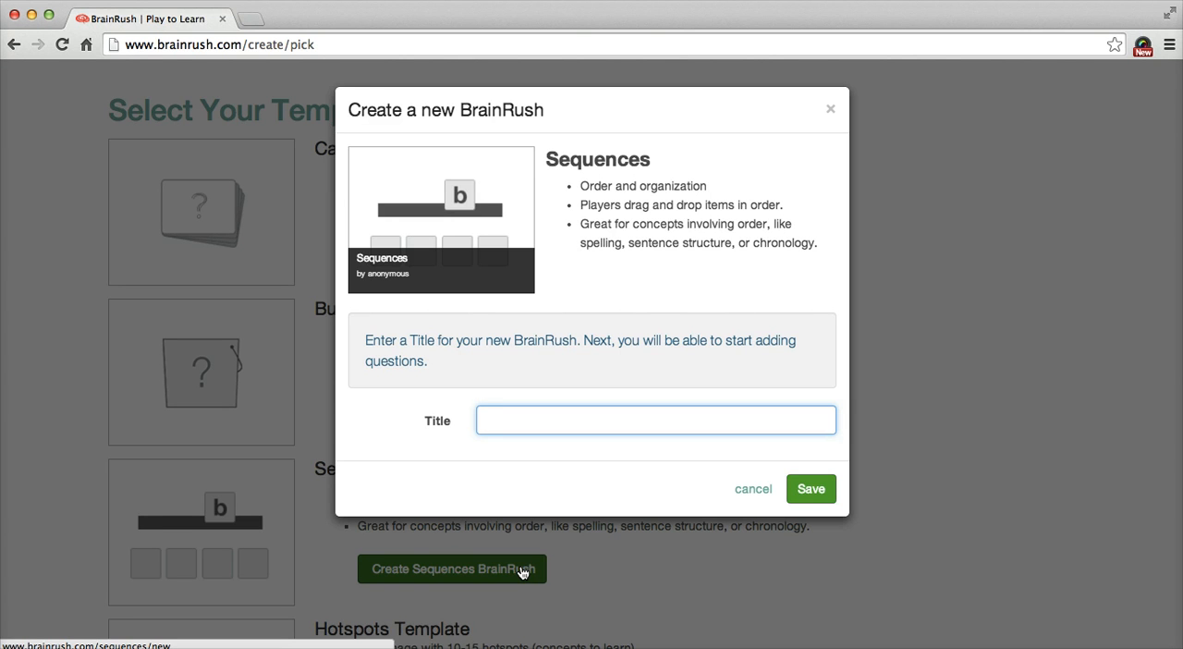
text(Spelling Sight Words - Nouns)
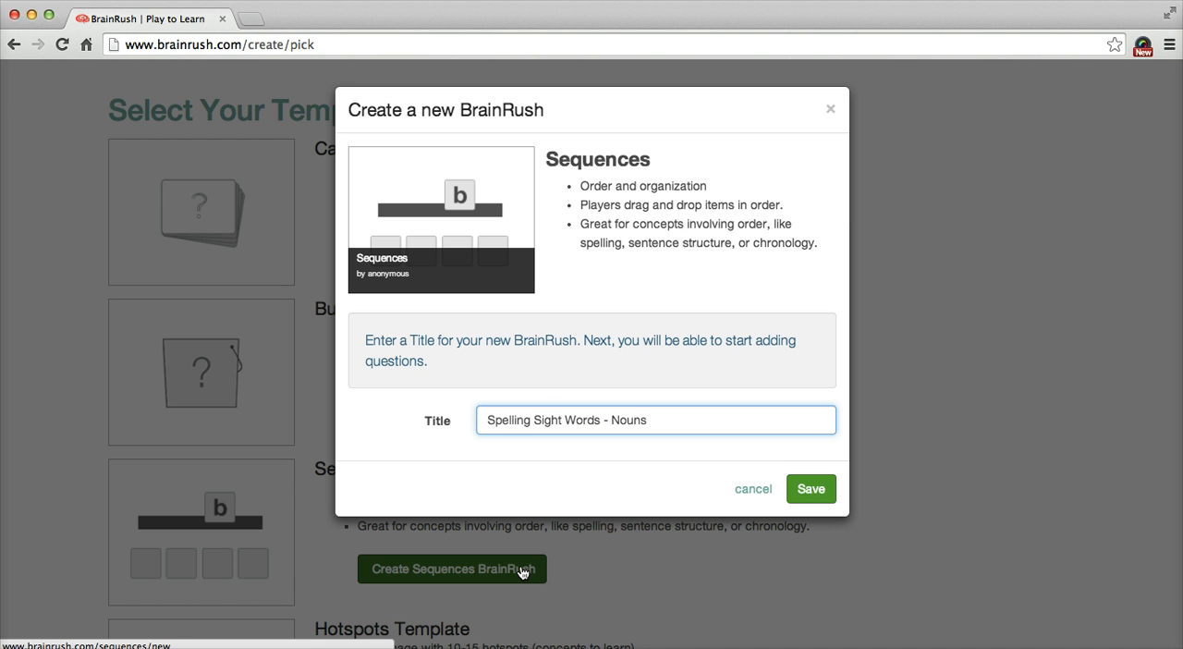
key(Return)
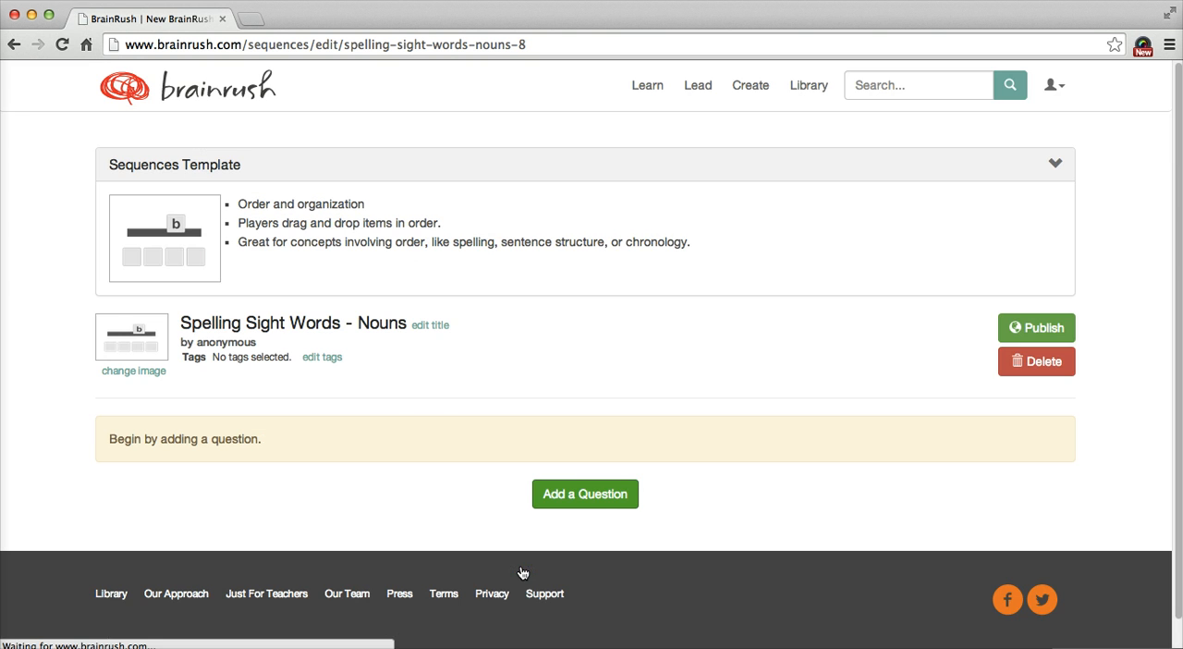
Add a question with image apple.png, audio apple.mp3 and success audio "s apple.mp3", leaving its text blank, and save it
click(610, 504)
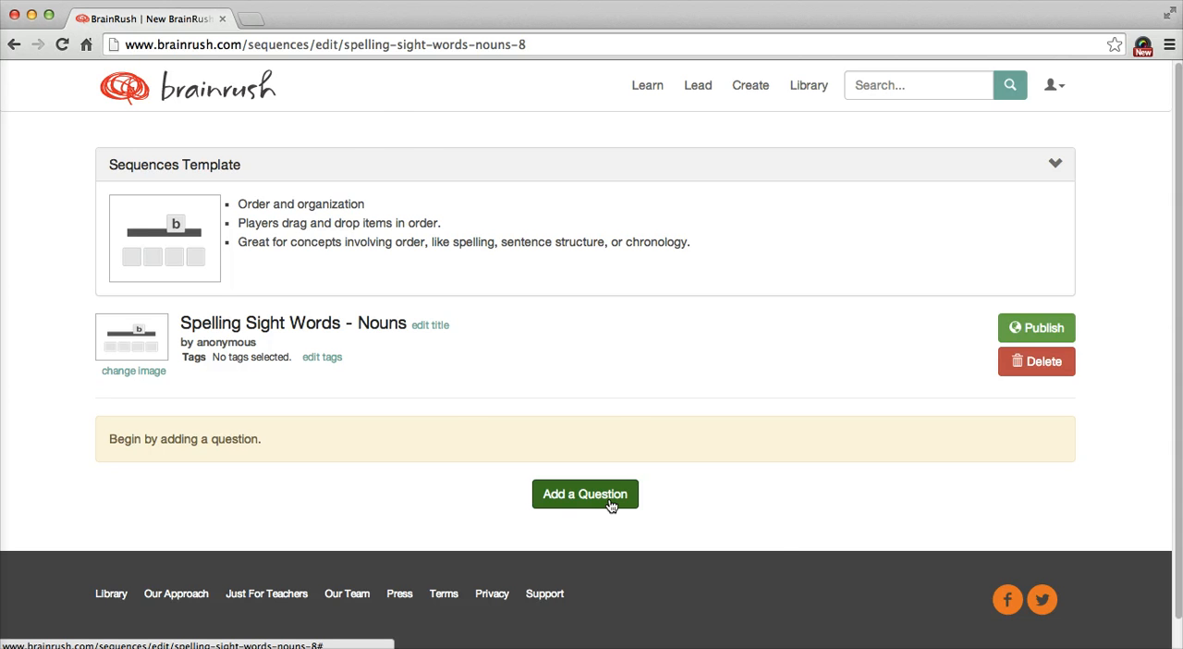
click(611, 504)
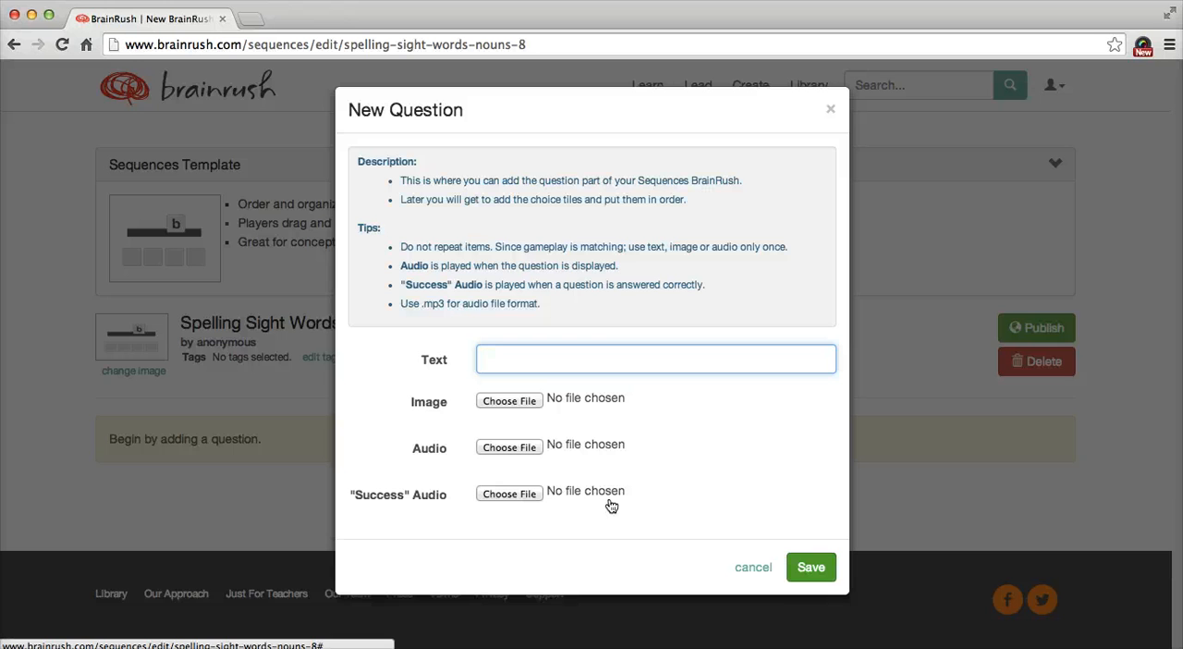
click(509, 401)
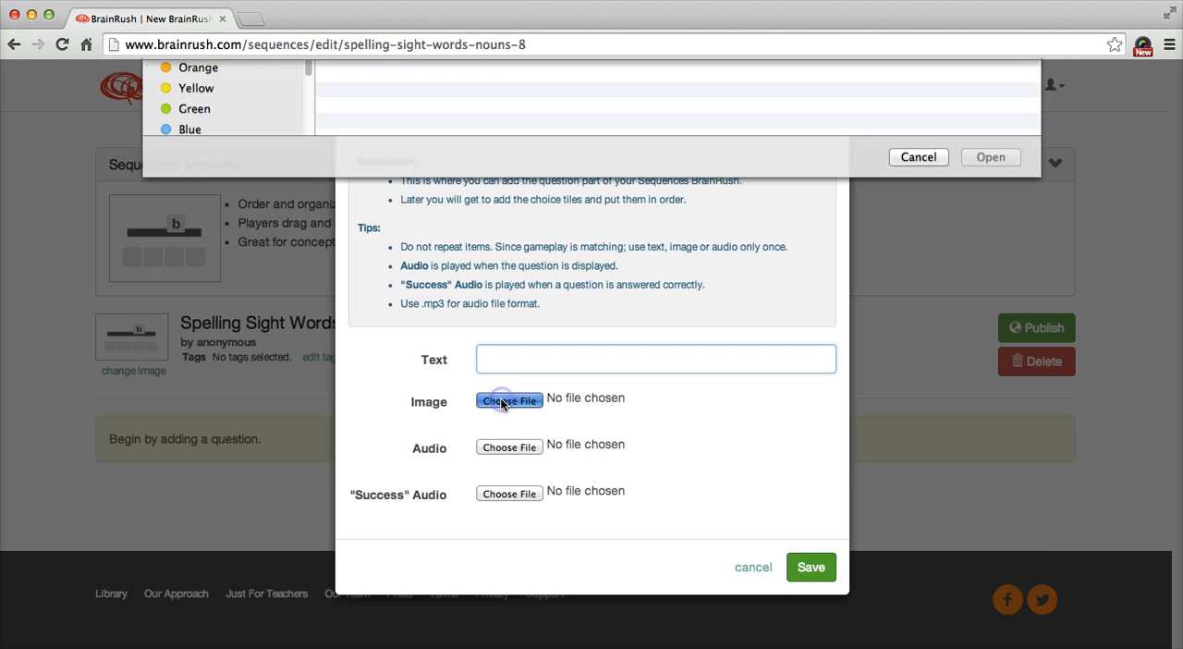
double_click(499, 148)
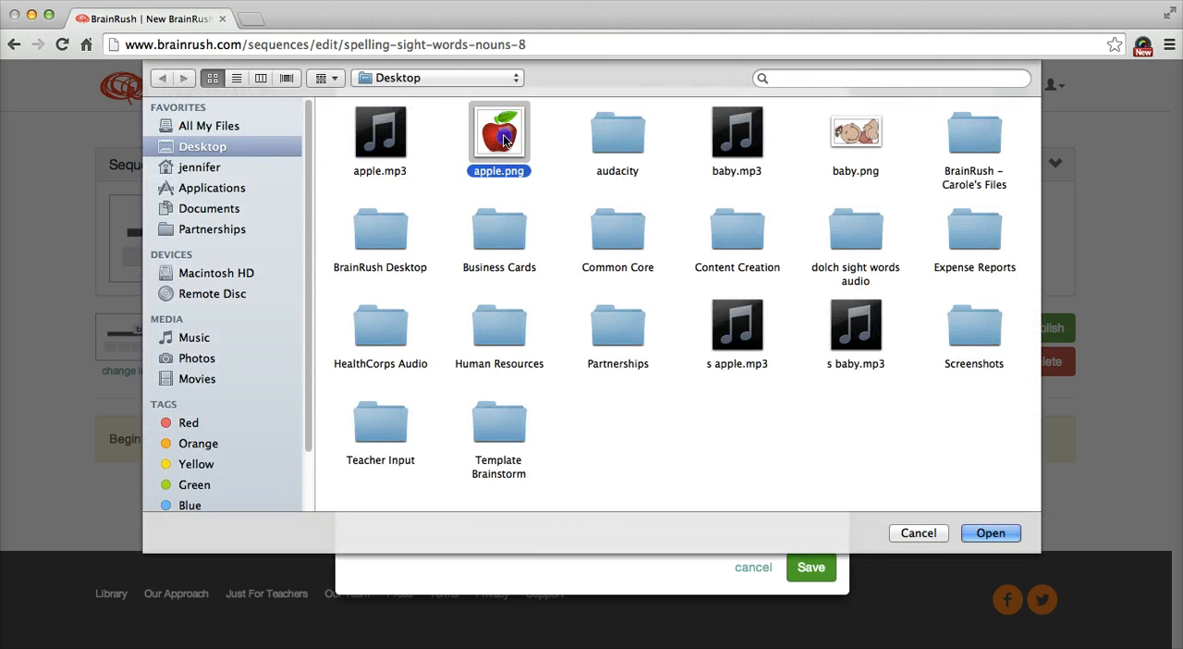
click(510, 448)
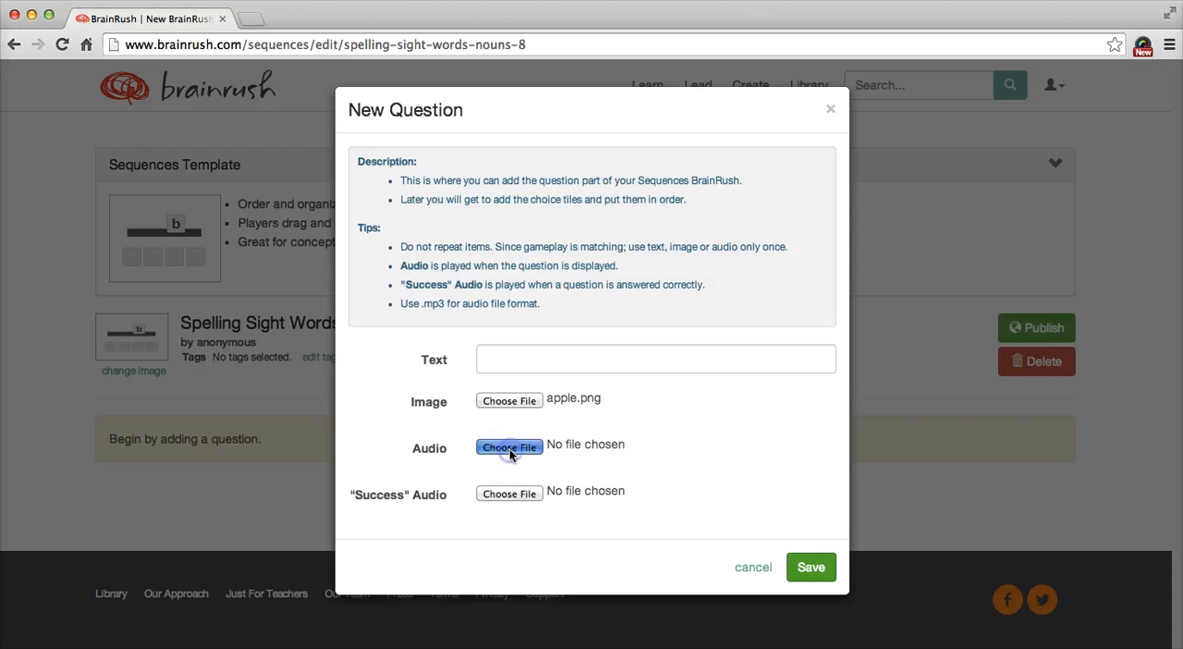
double_click(392, 140)
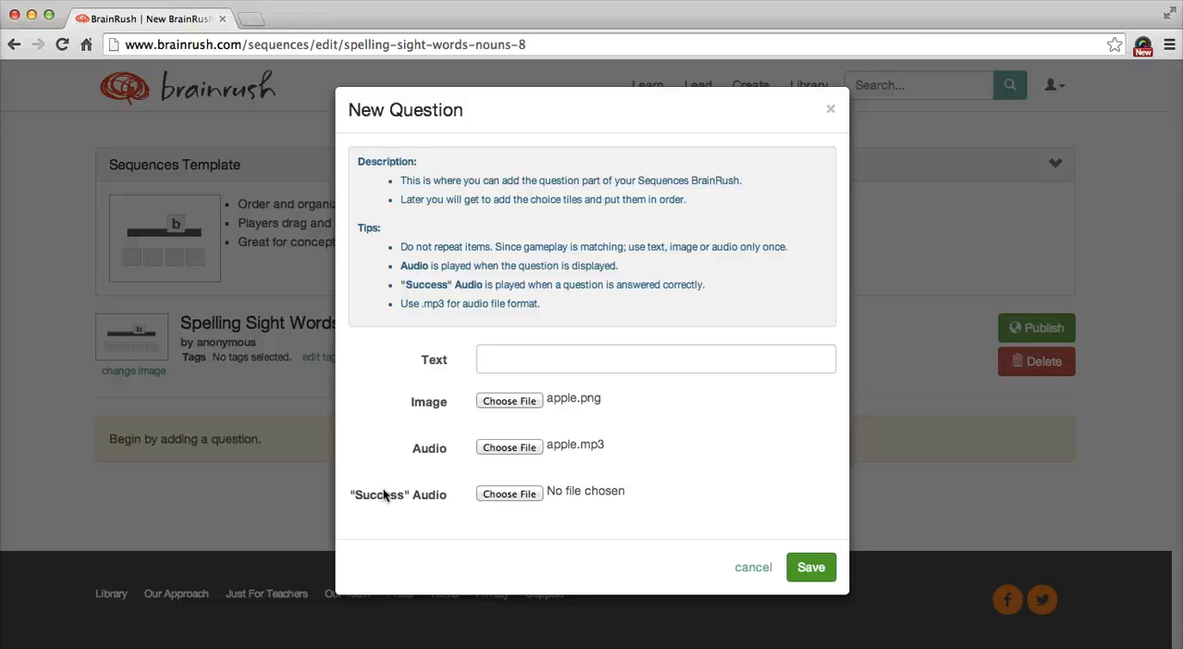
click(526, 493)
click(529, 495)
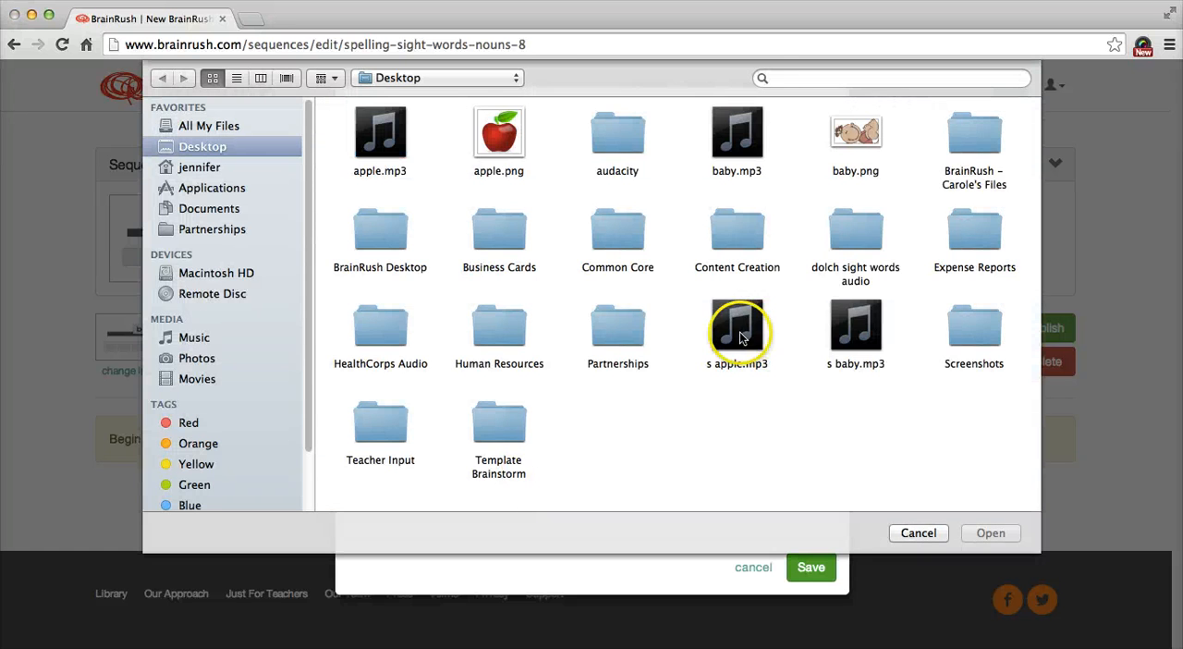
double_click(738, 333)
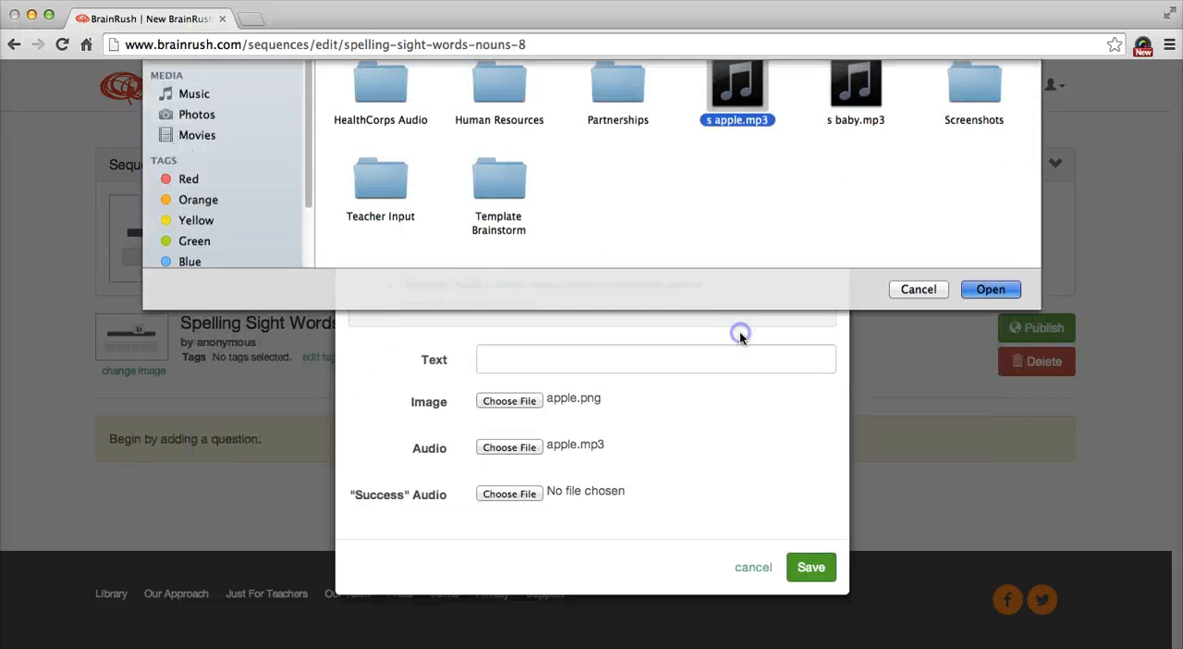
click(822, 569)
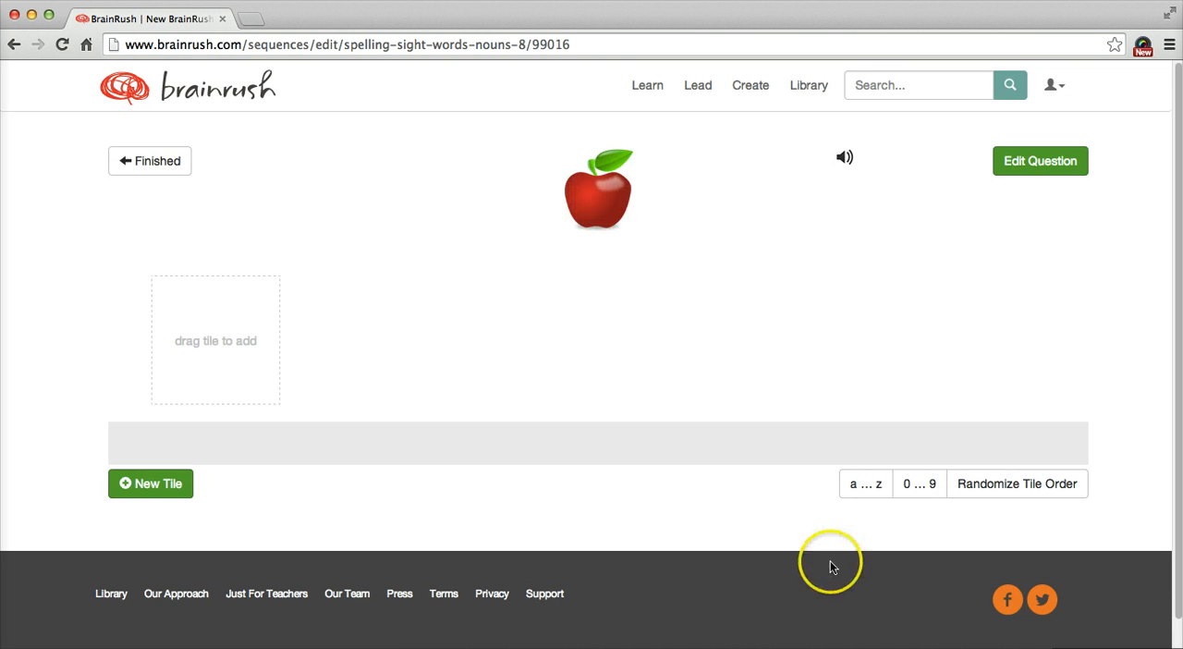
click(873, 487)
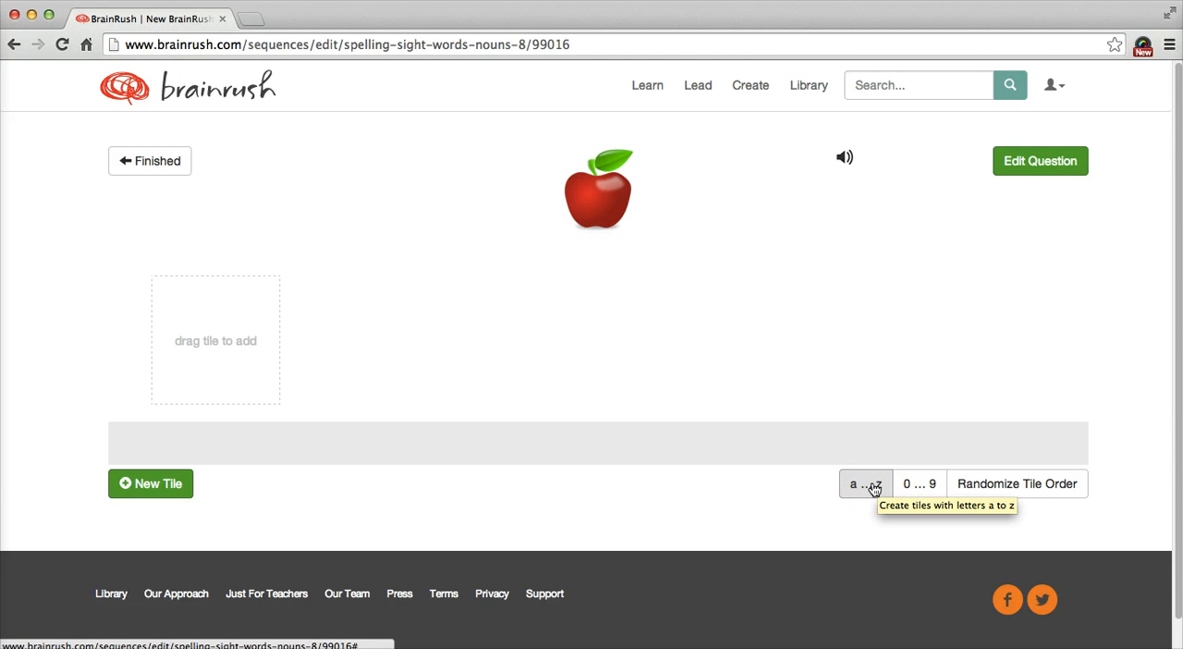
click(913, 487)
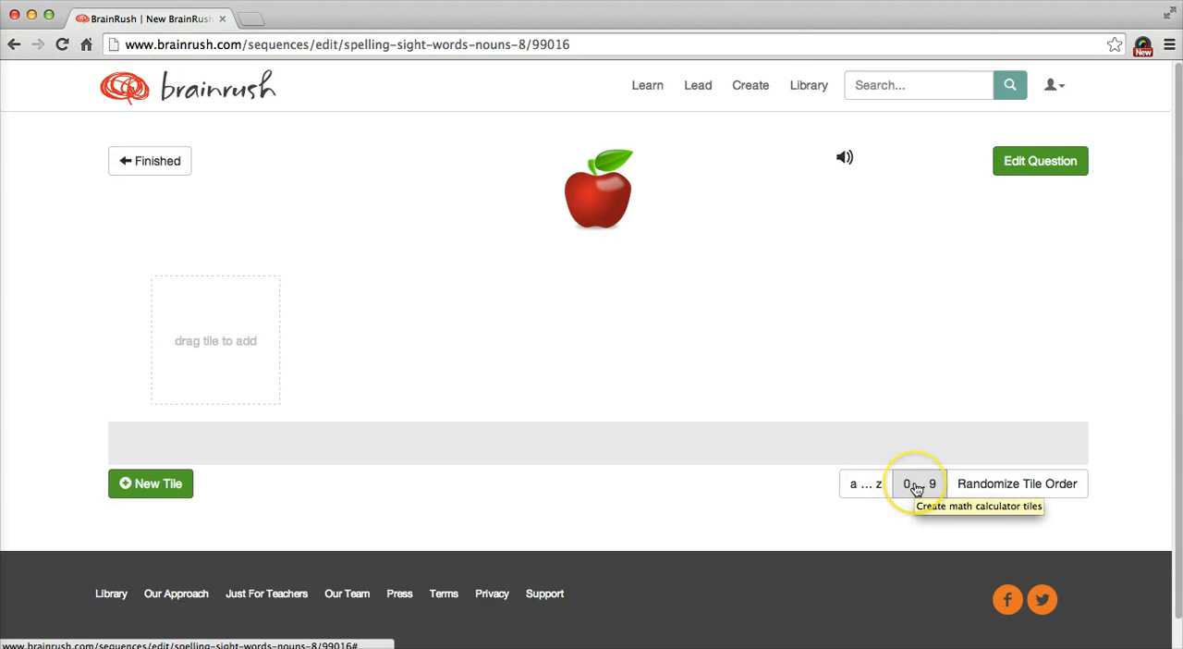
click(866, 488)
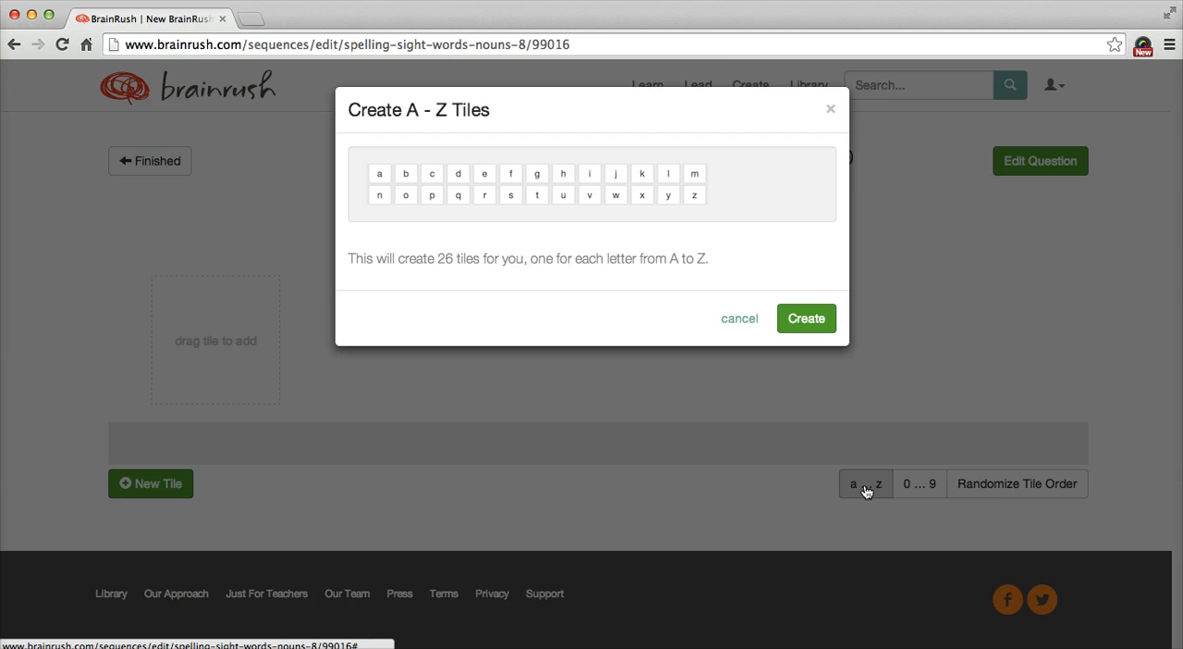
click(747, 325)
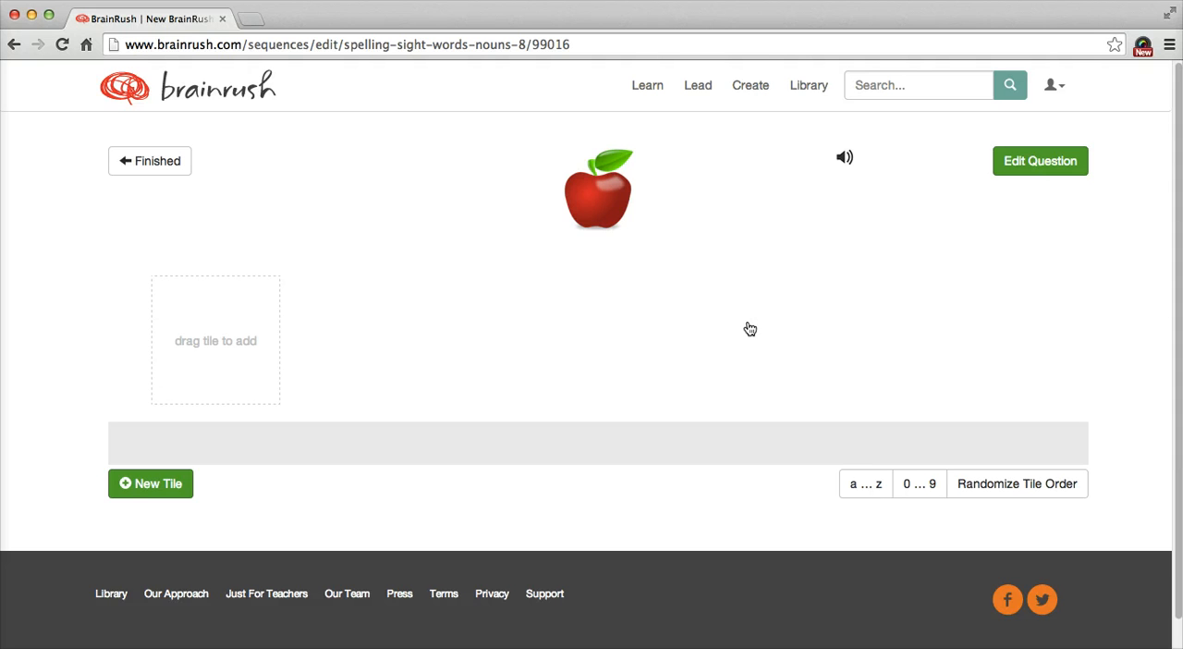
Create four separate text tiles for the apple question with the letters A, P, L and E
click(188, 495)
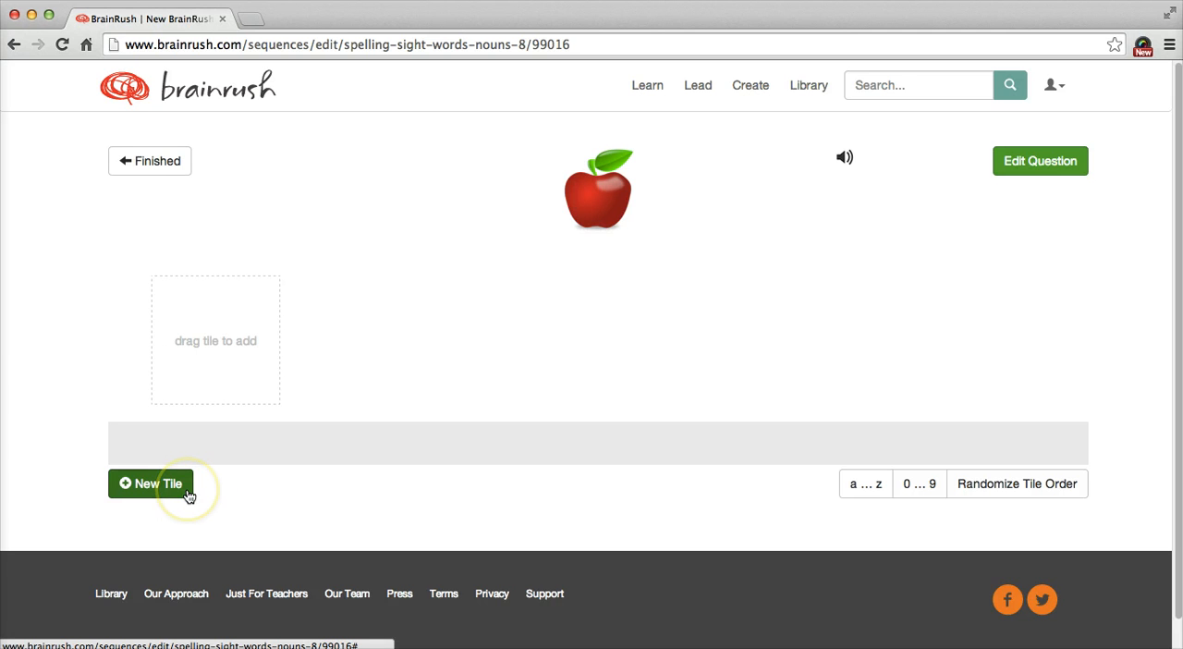
click(179, 493)
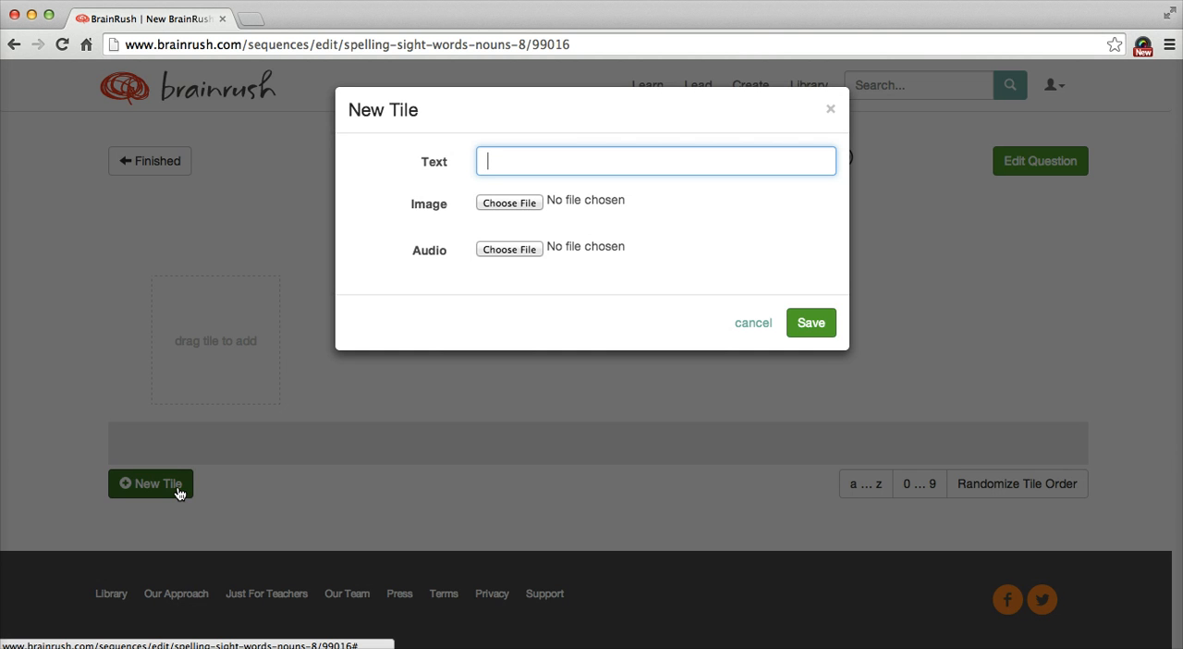
text(A)
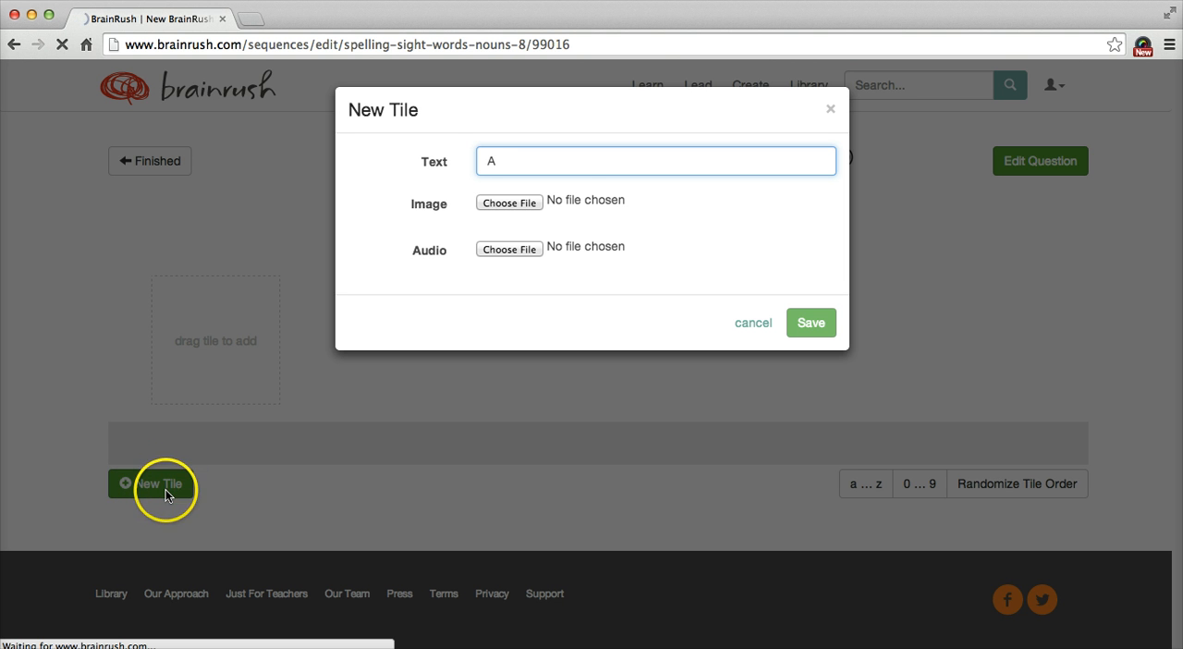
click(811, 319)
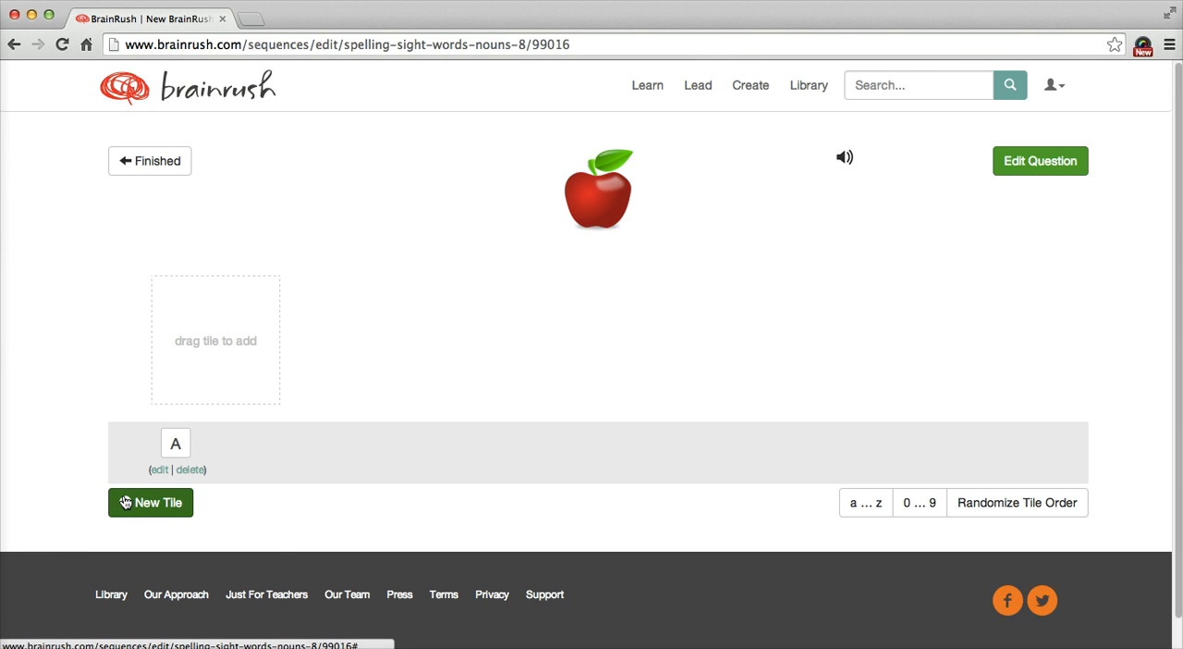
click(188, 506)
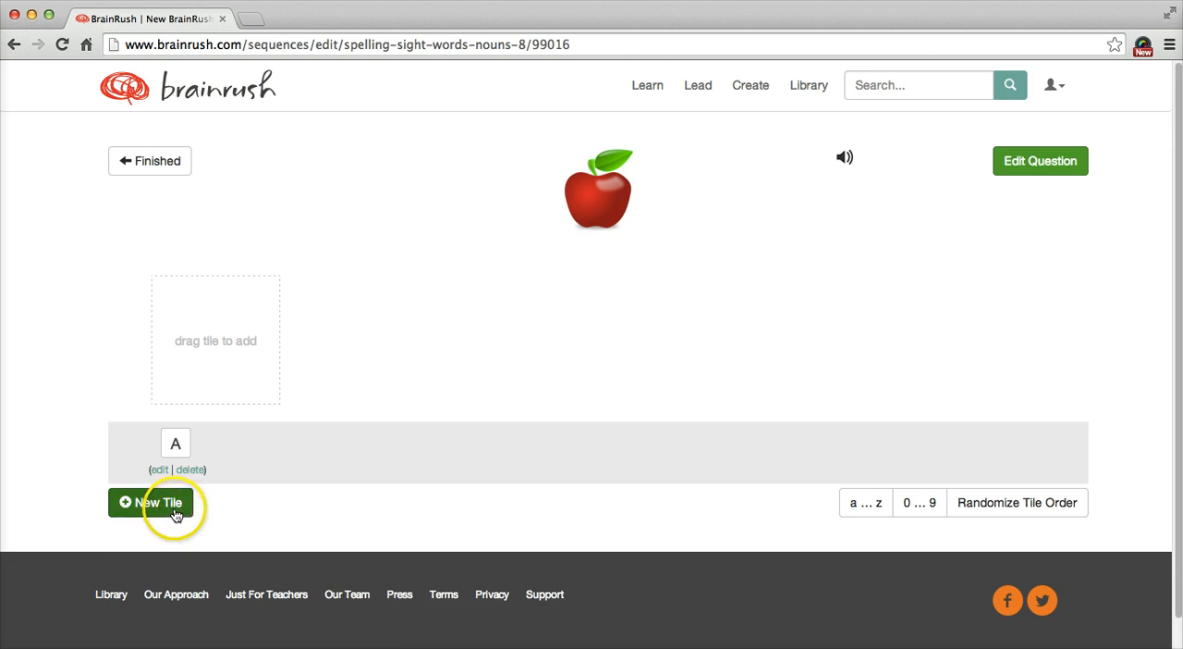
text(P)
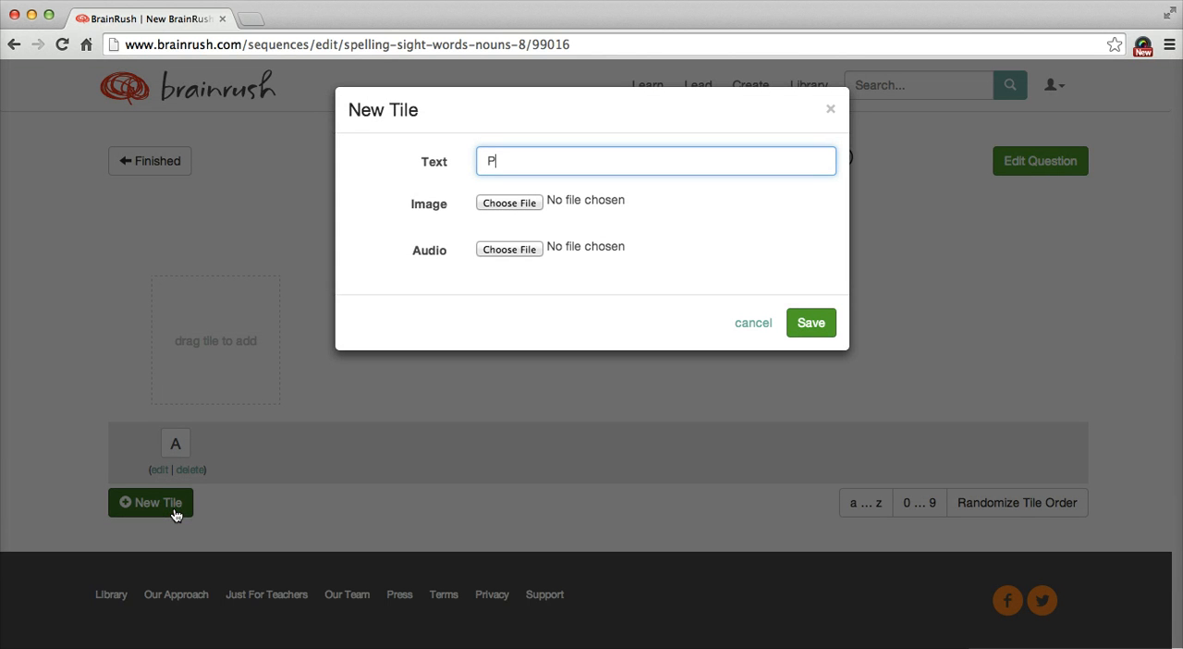
key(Return)
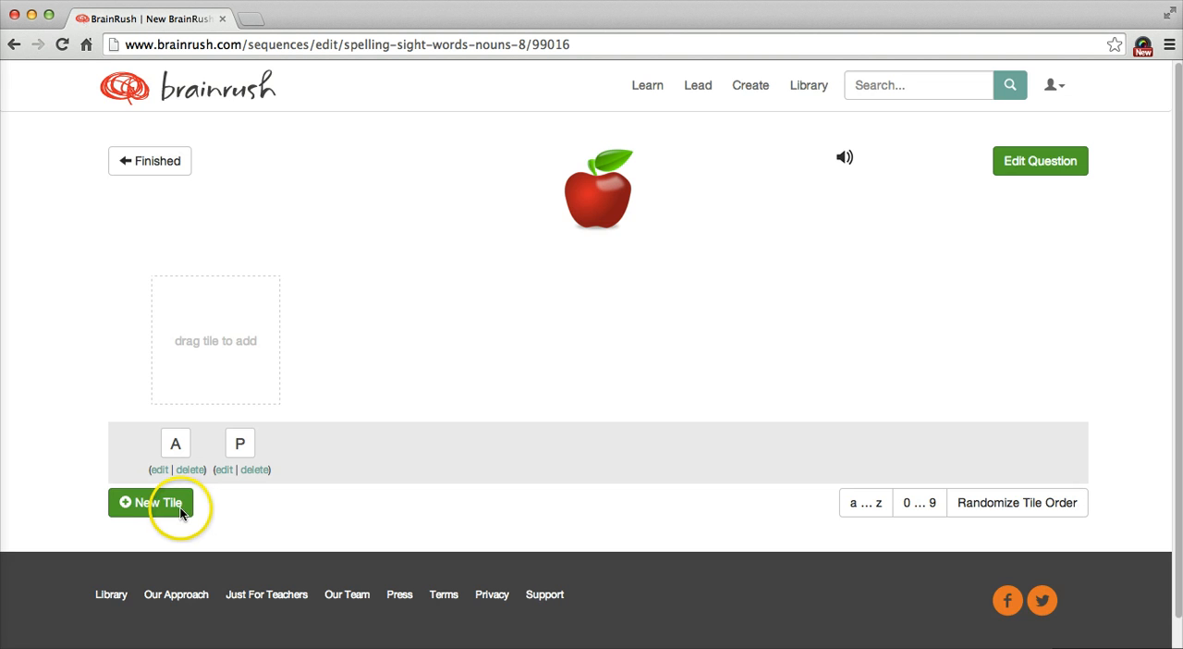
click(163, 509)
text(L)
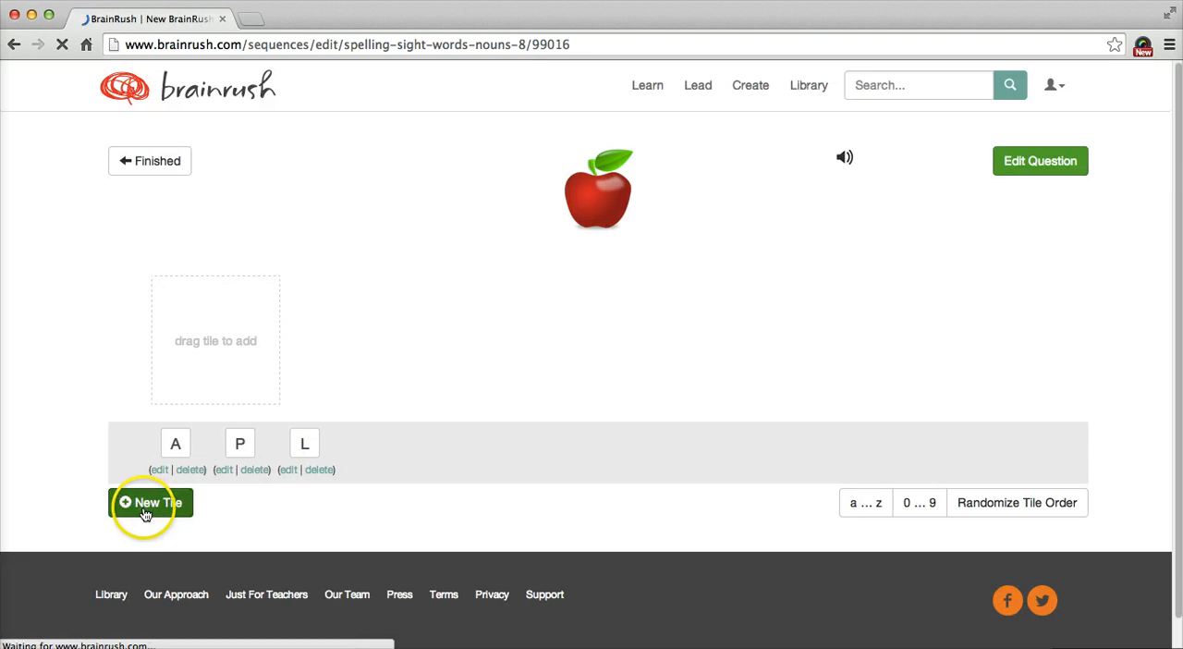
click(145, 512)
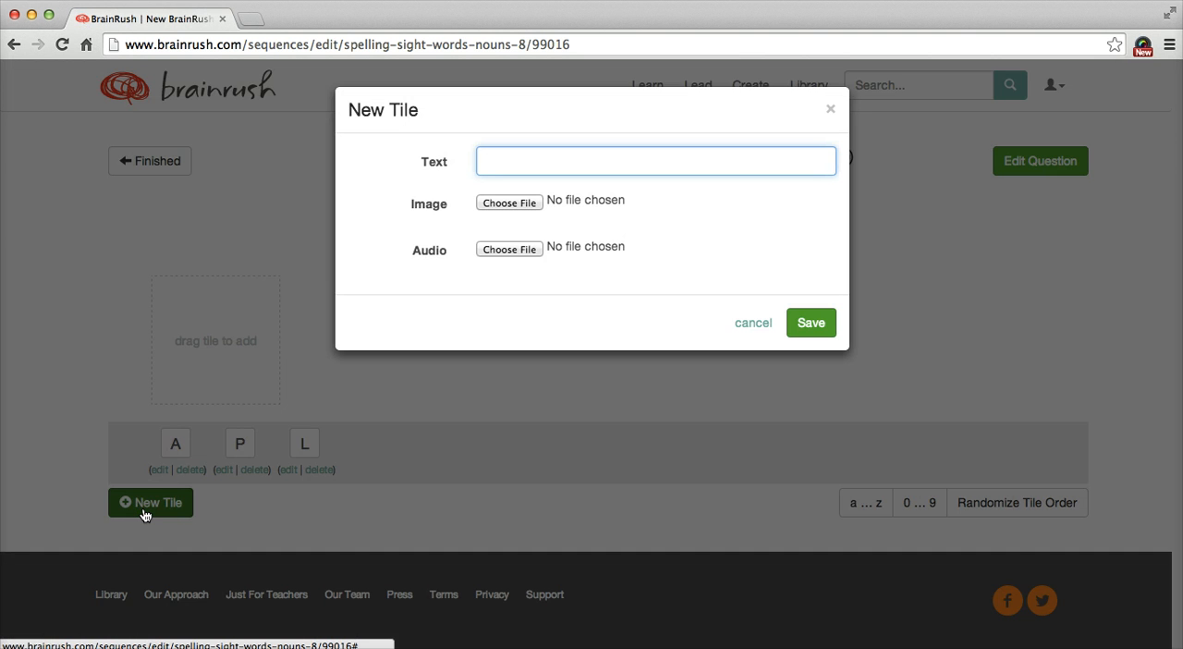
text(E)
key(Return)
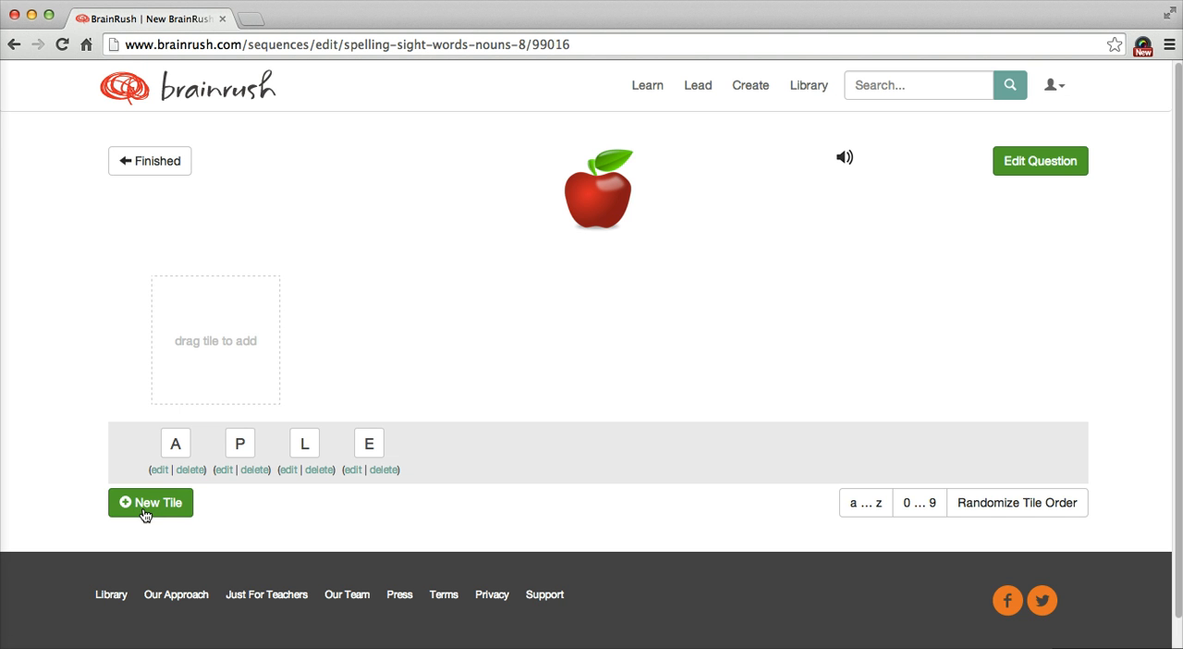
Add an extra tile with the letter B as a wrong choice
click(175, 501)
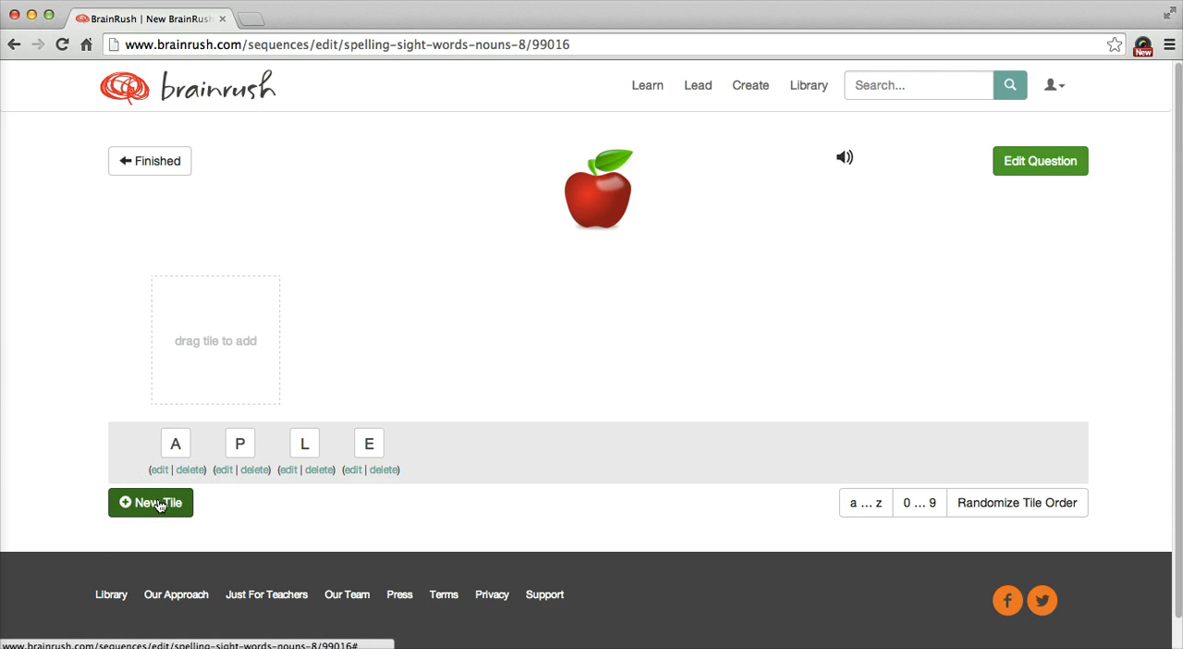
text(B)
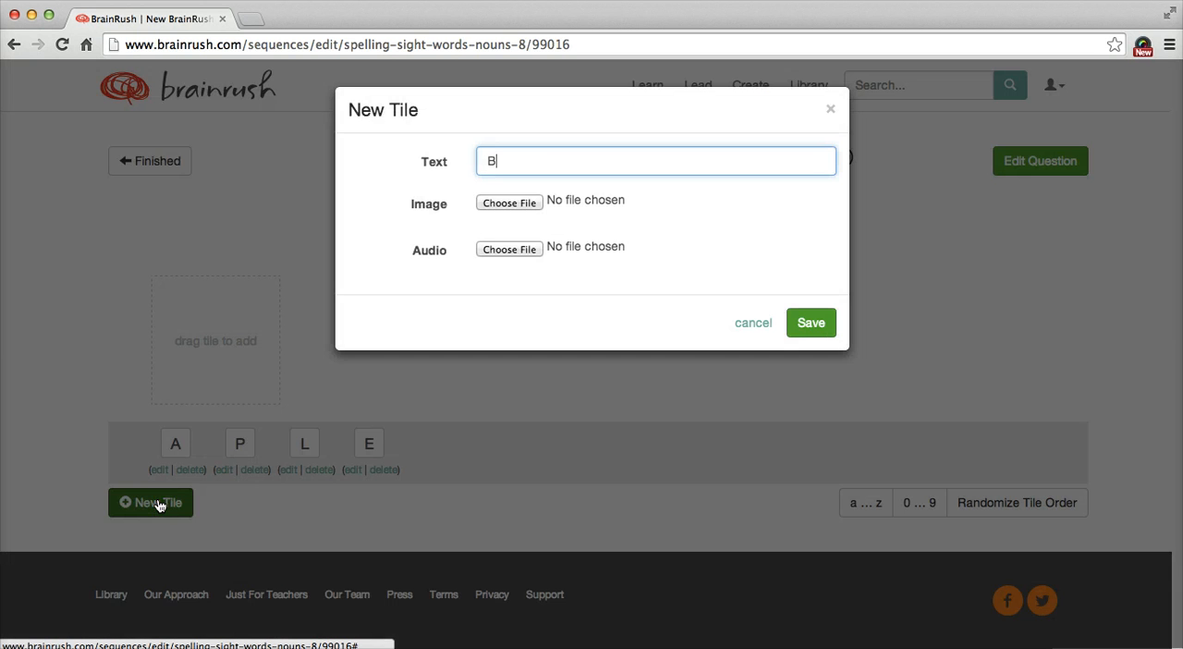
key(Return)
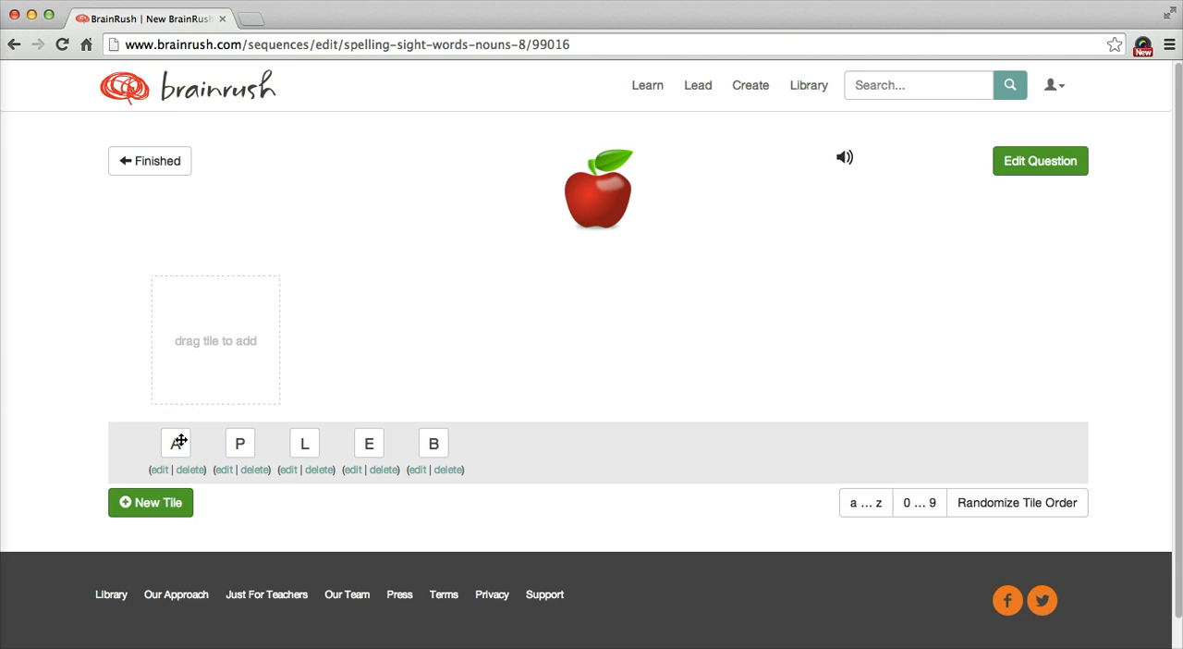
Place the letter tiles in the answer sequence in the order A, P, P, L, E
drag(179, 442, 196, 350)
click(238, 441)
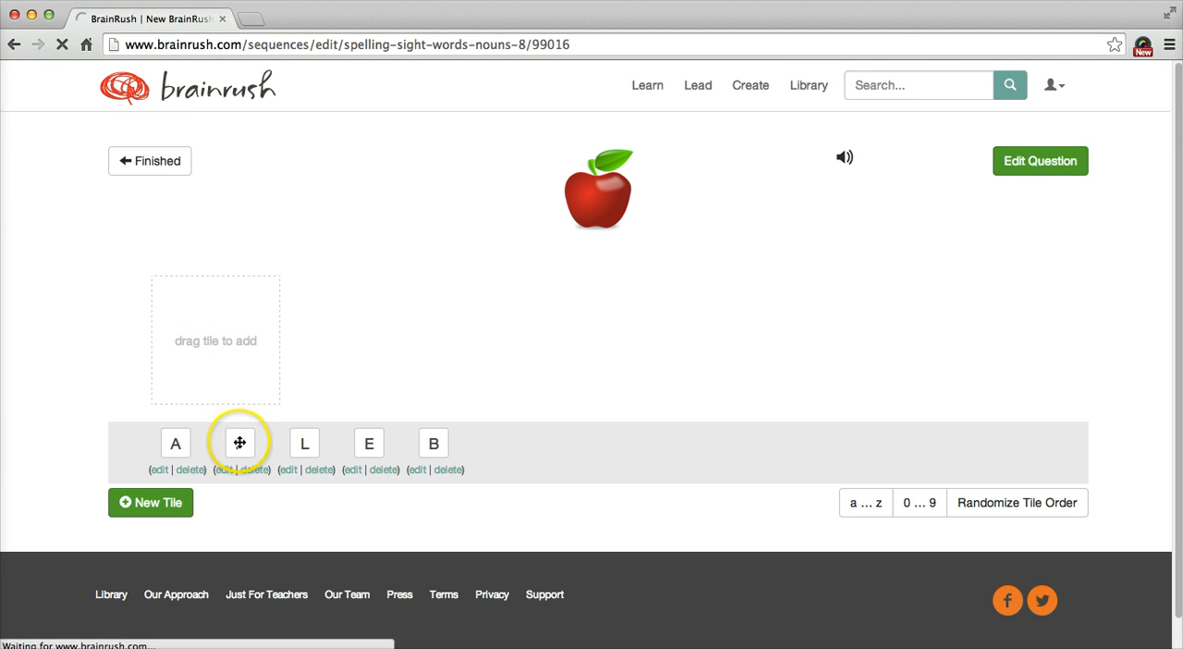
drag(239, 443, 244, 334)
click(240, 444)
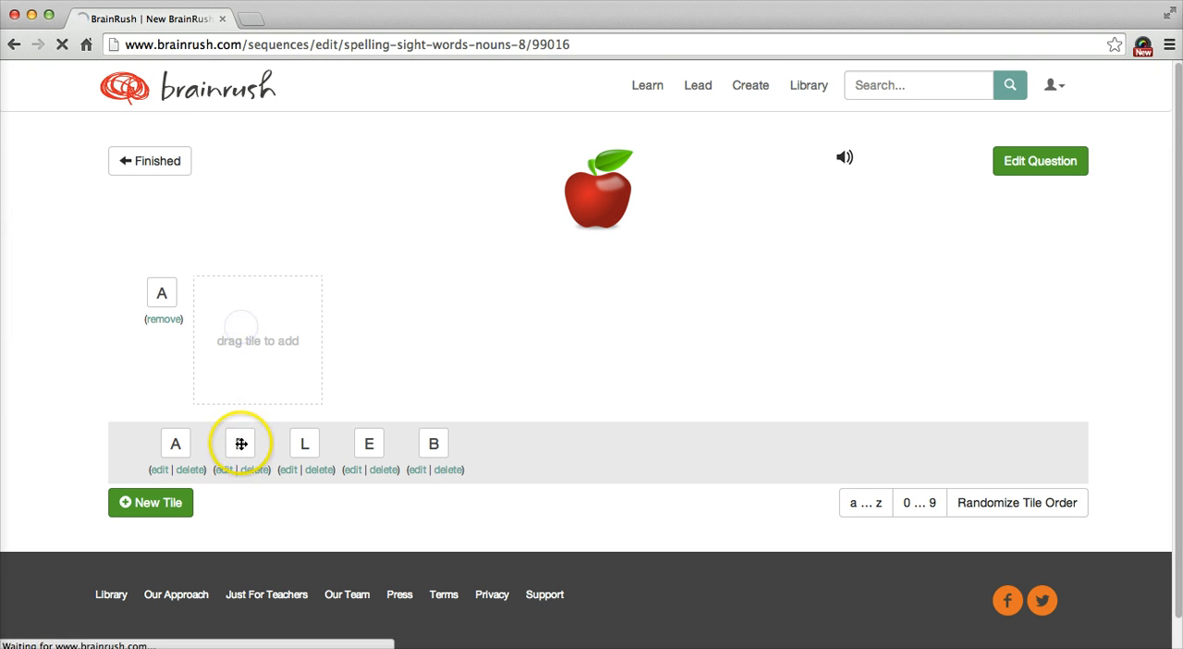
drag(241, 447, 292, 342)
click(307, 445)
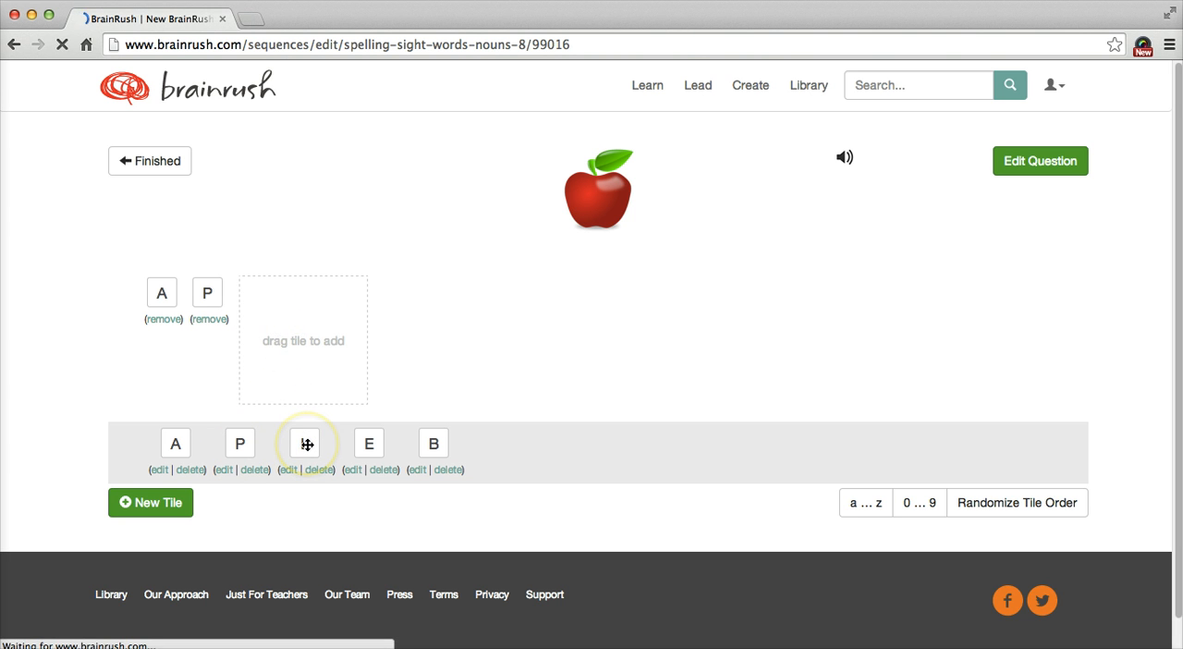
drag(307, 444, 307, 341)
drag(370, 443, 385, 360)
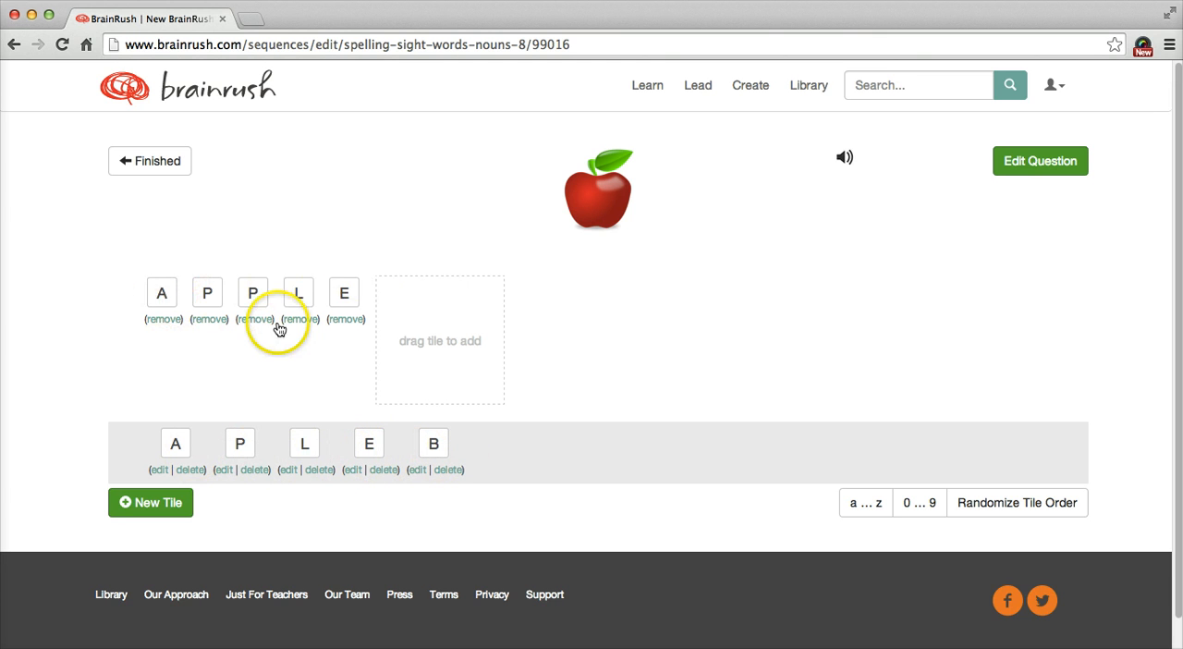
click(988, 509)
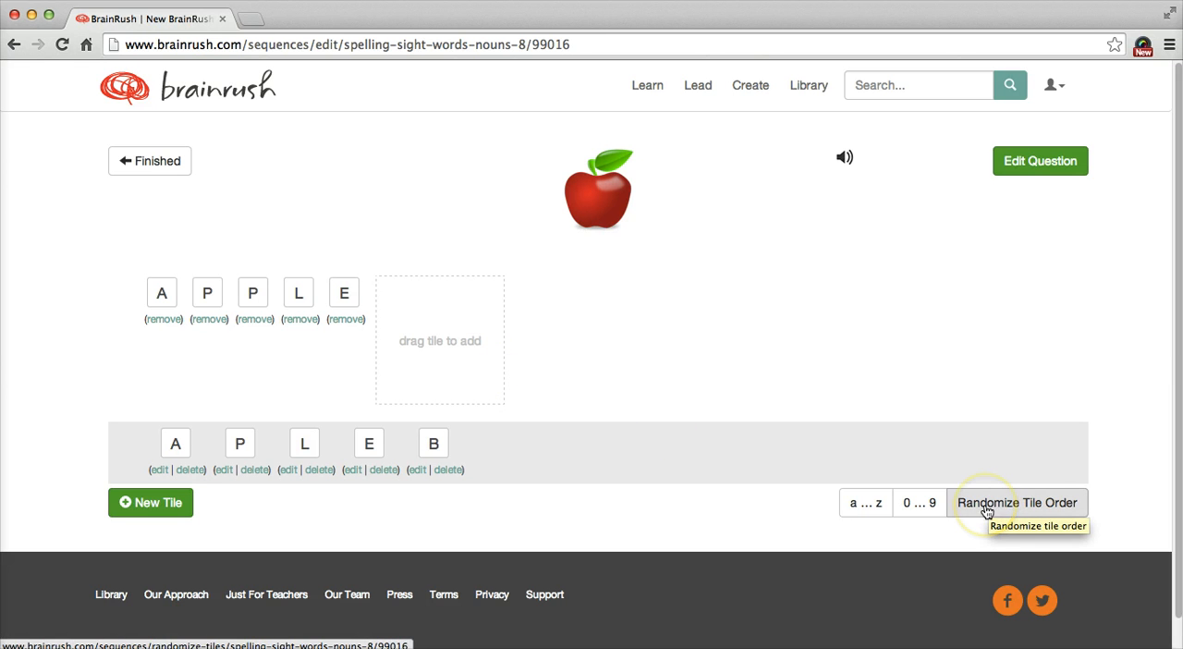
click(417, 471)
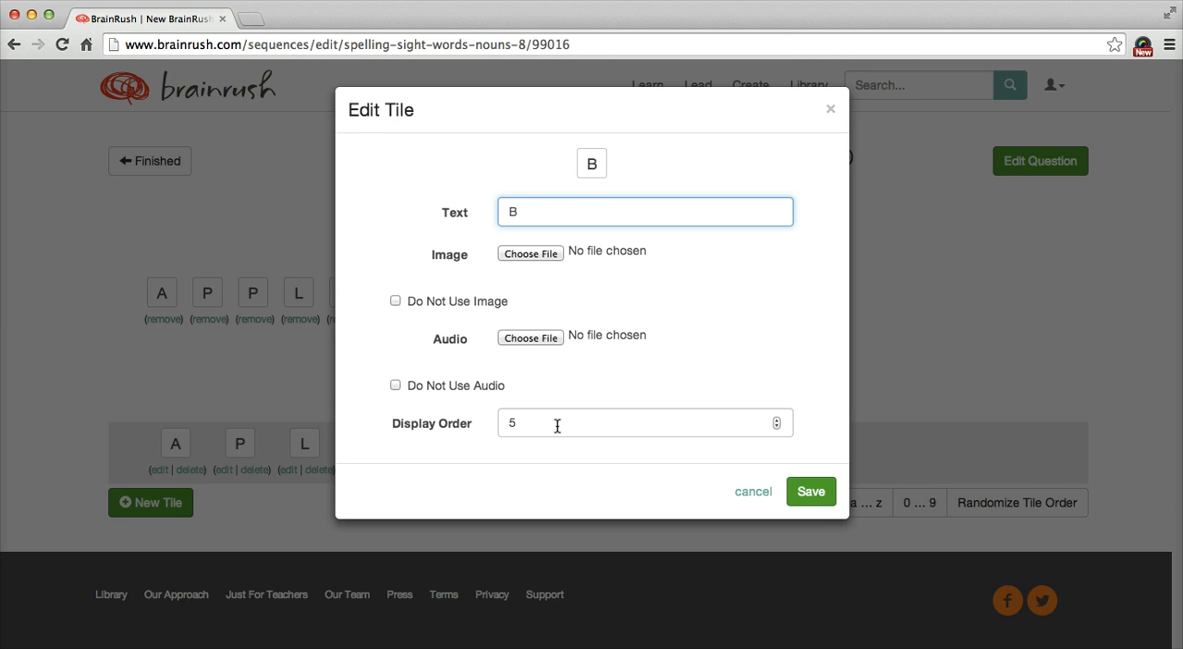
click(755, 491)
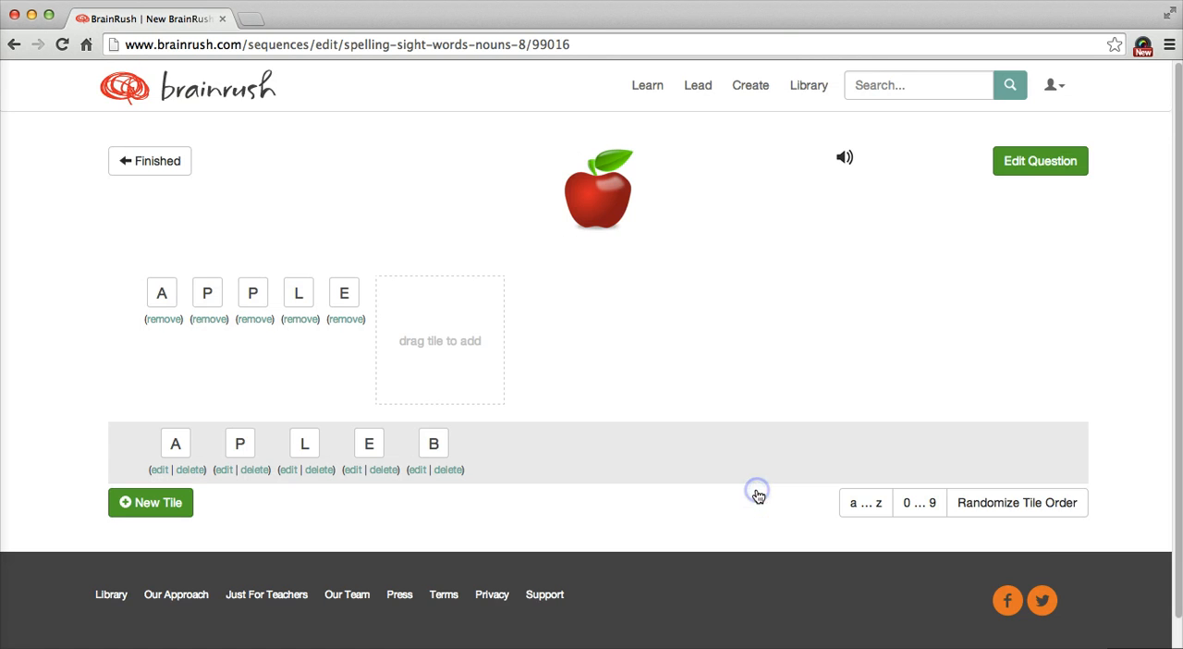
Randomize the order of the choice tiles and finish editing the apple question
click(1041, 511)
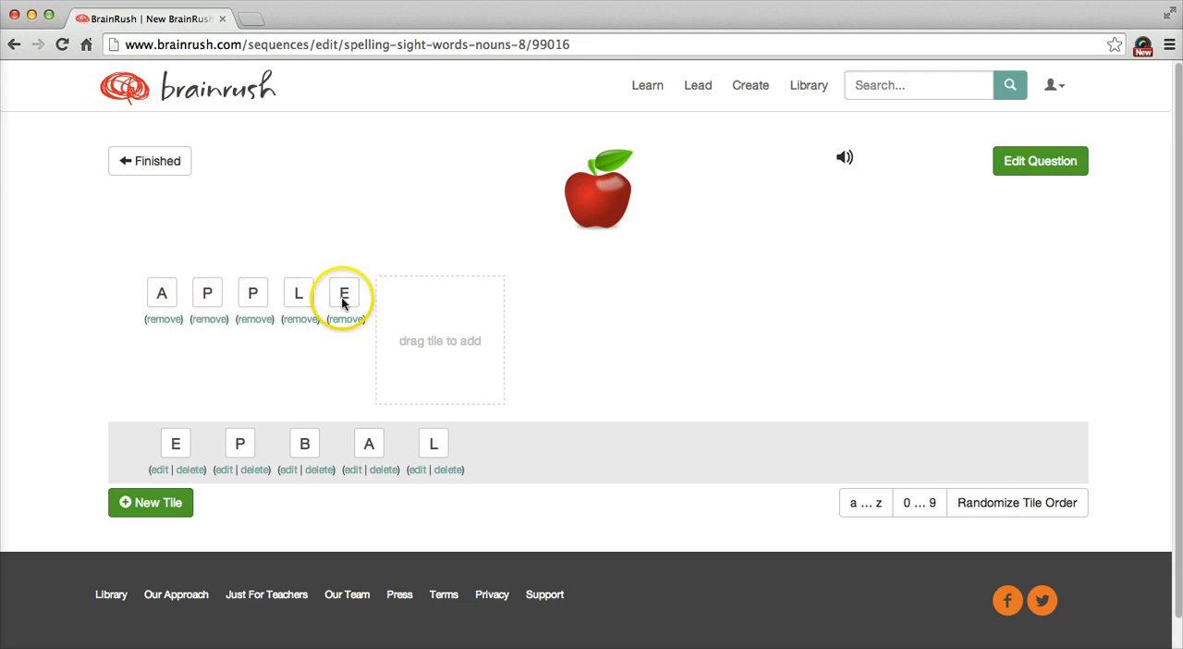
click(145, 162)
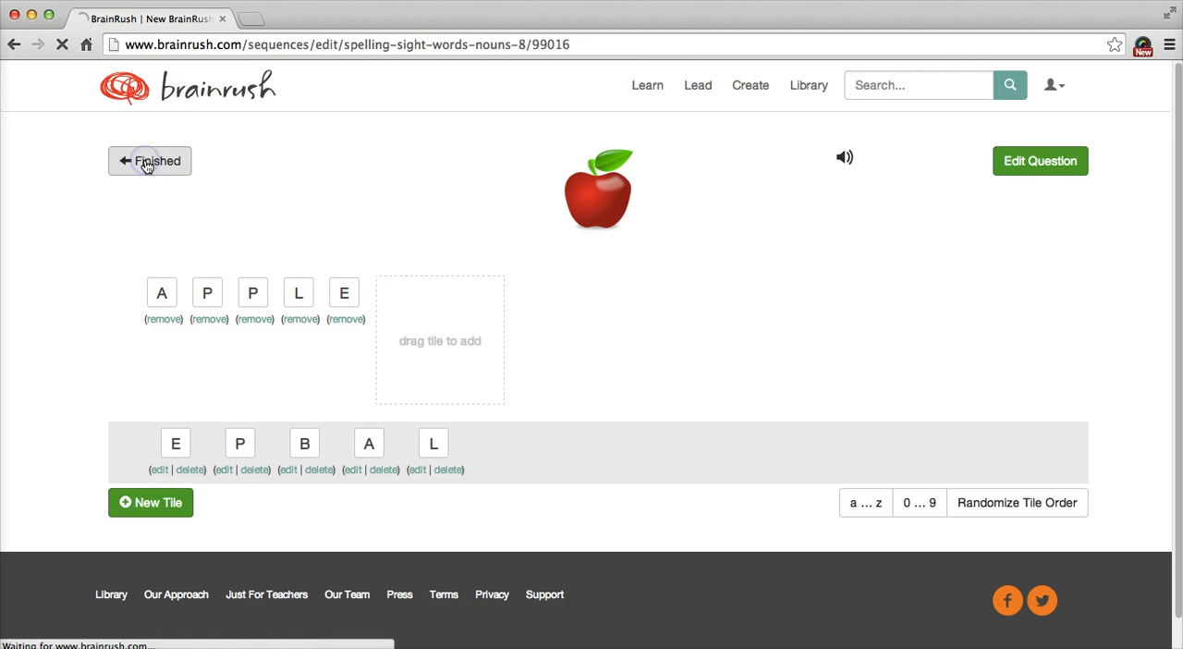